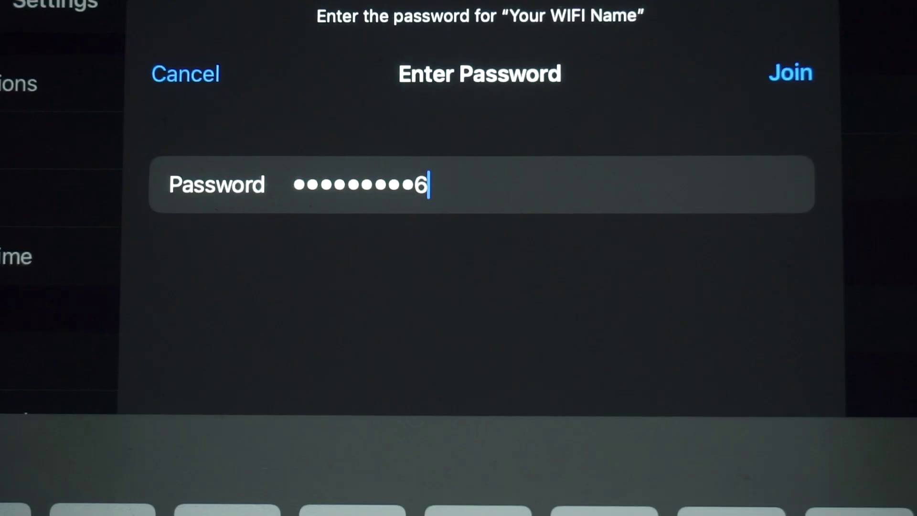
Join the 'Your WIFI Name' network on the iPad using its password.
left_click(790, 73)
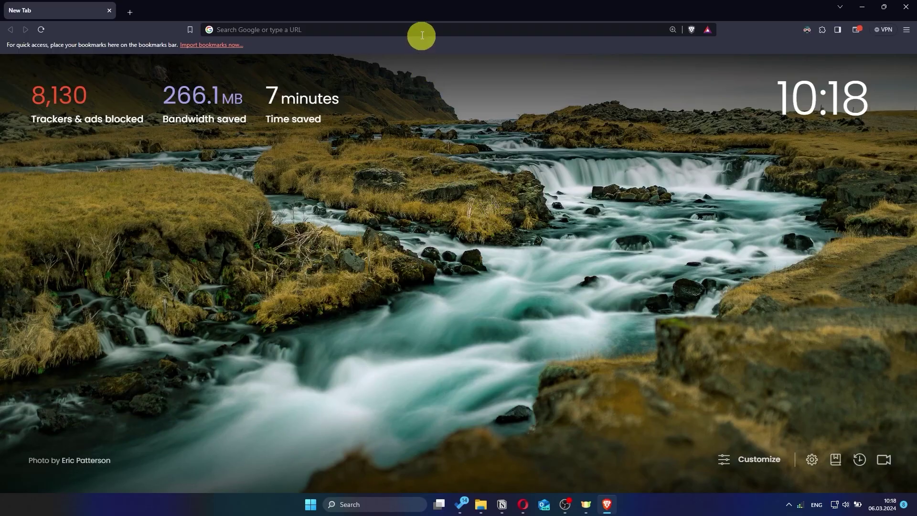
Go to asusrouter.com in Brave to reach the RT-AC1200 V2 sign-in page.
left_click(422, 36)
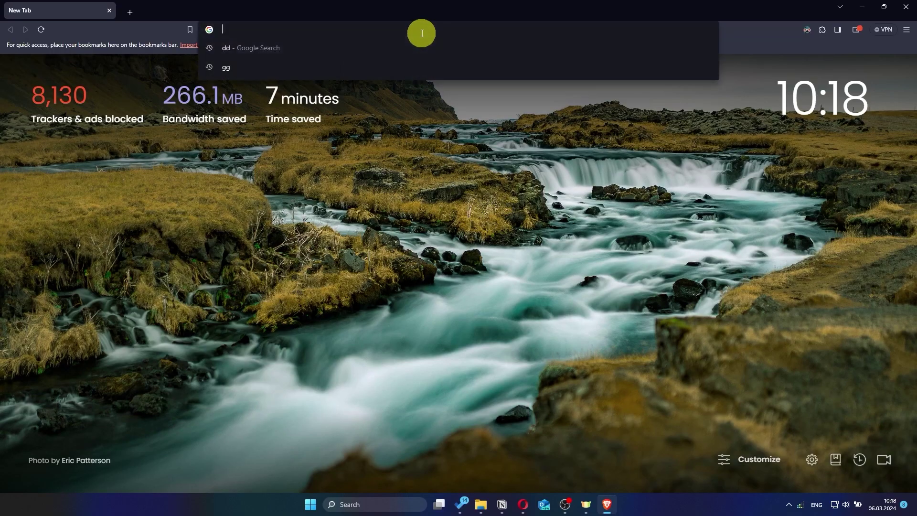
type("as")
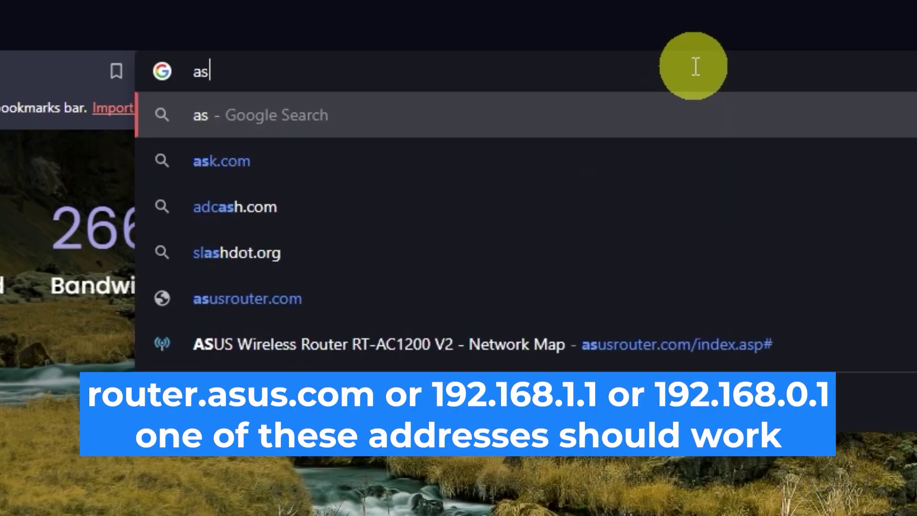
type("usrou")
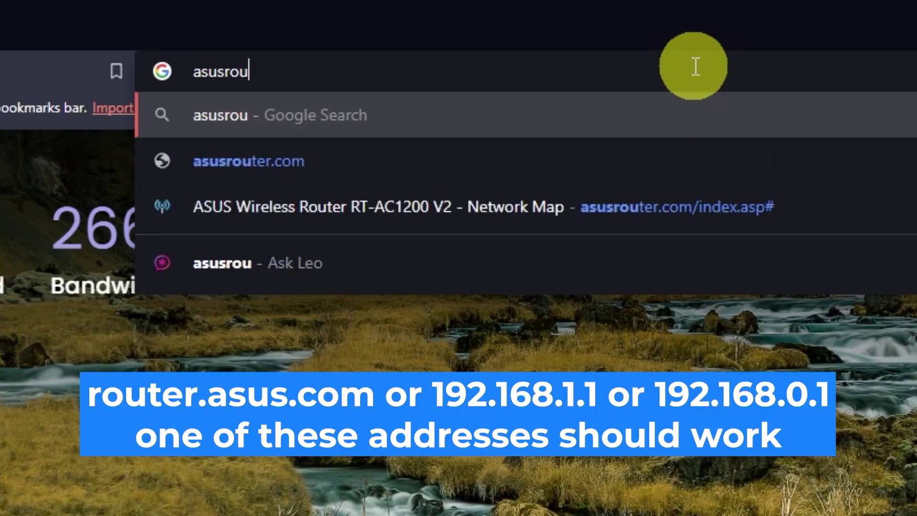
type("ter.com")
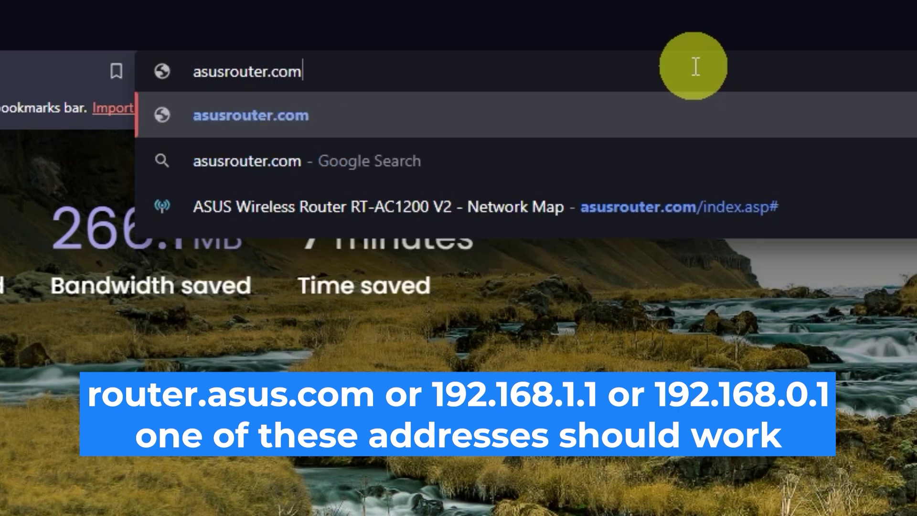
key("Return")
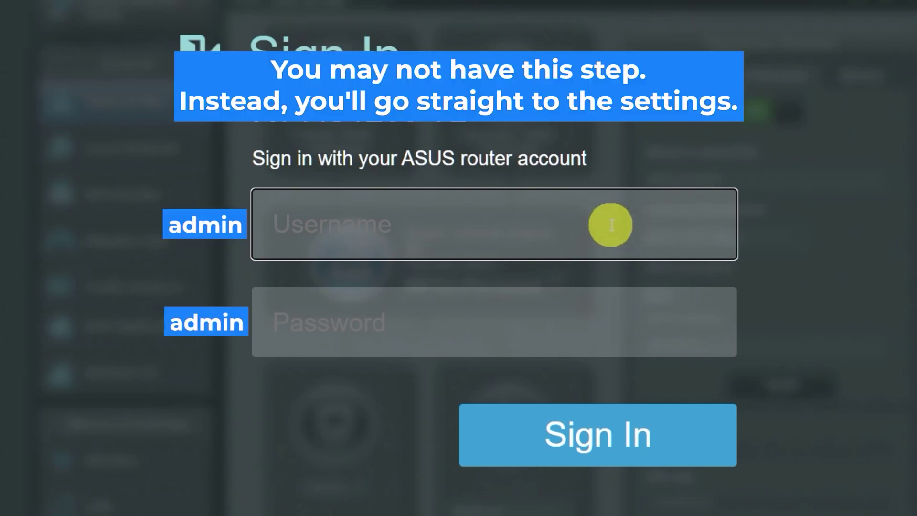
type("admin")
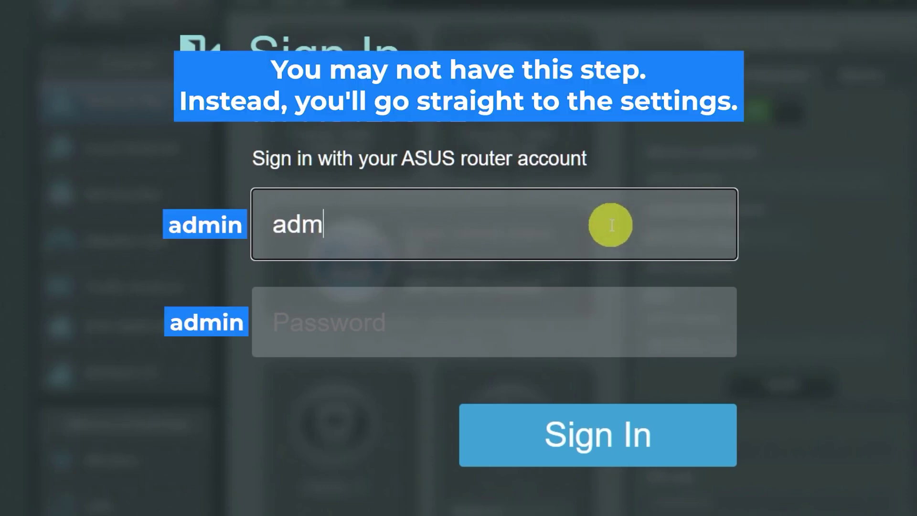
left_click(573, 326)
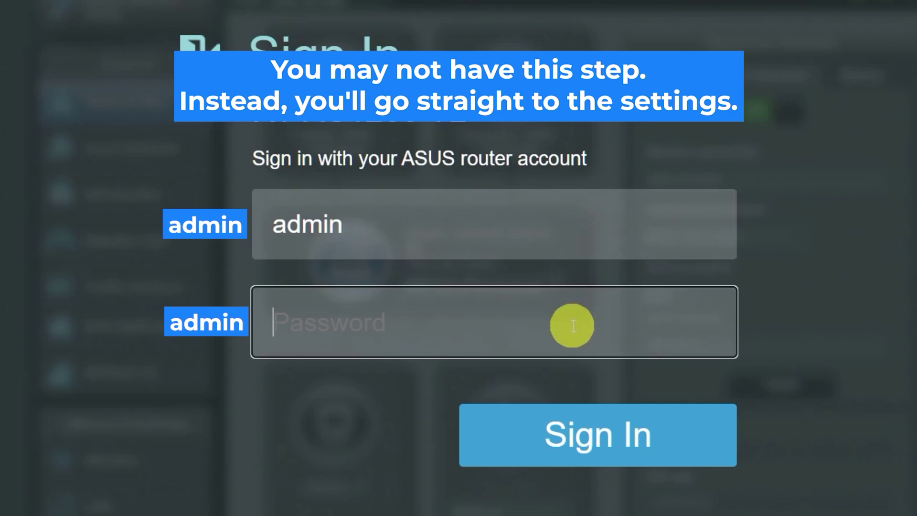
type("admin")
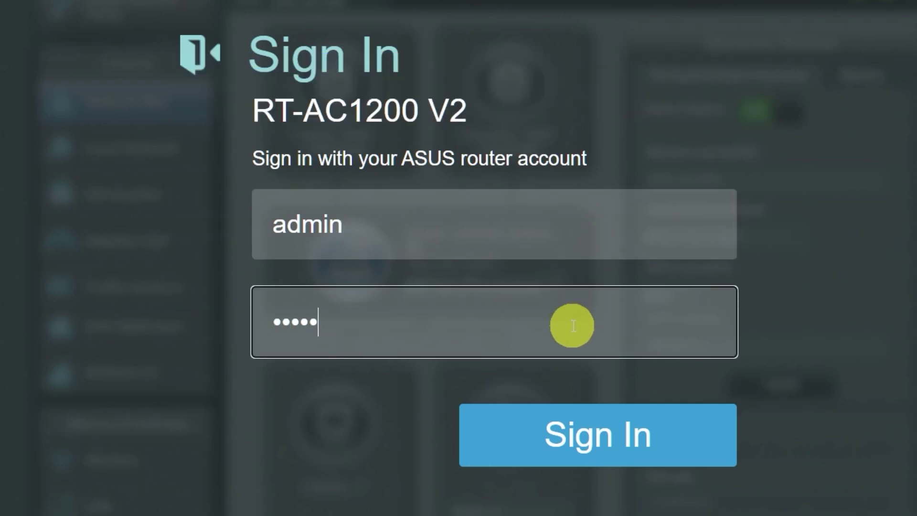
left_click(587, 434)
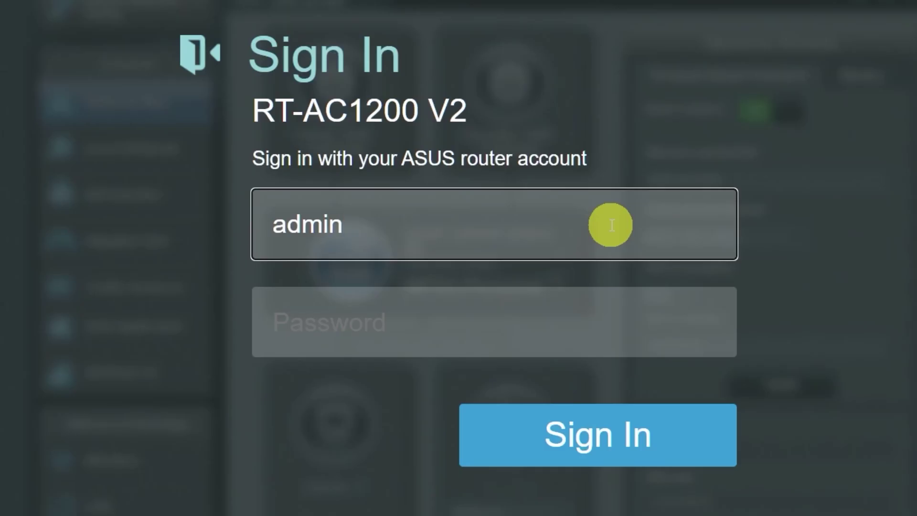
left_click(571, 324)
type("admin")
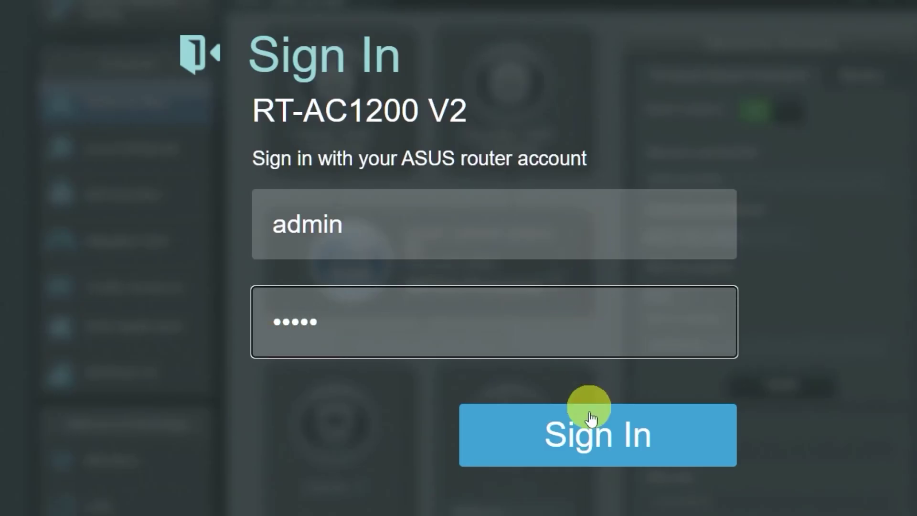
left_click(589, 417)
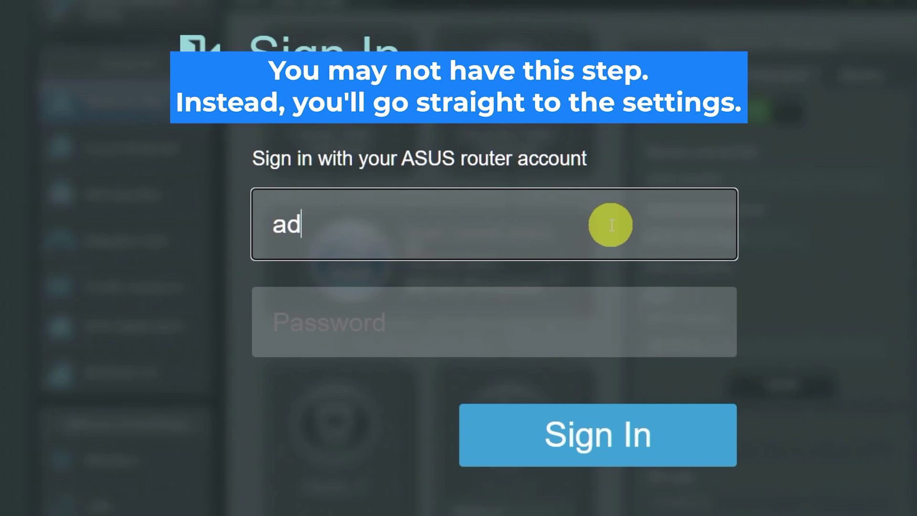
left_click(573, 326)
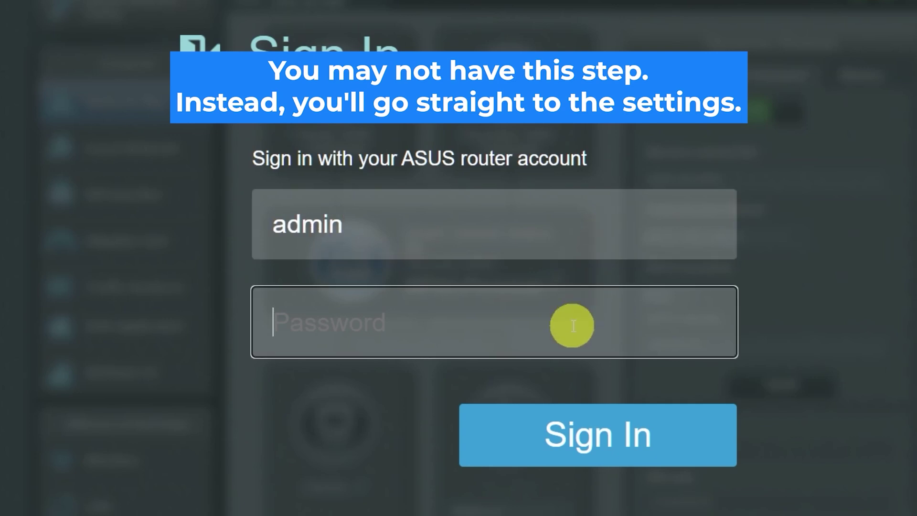
type("admin")
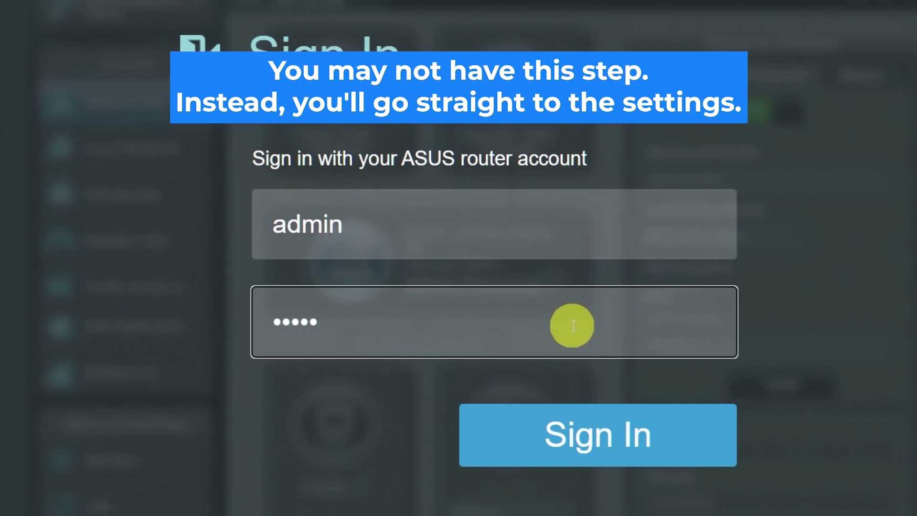
left_click(587, 431)
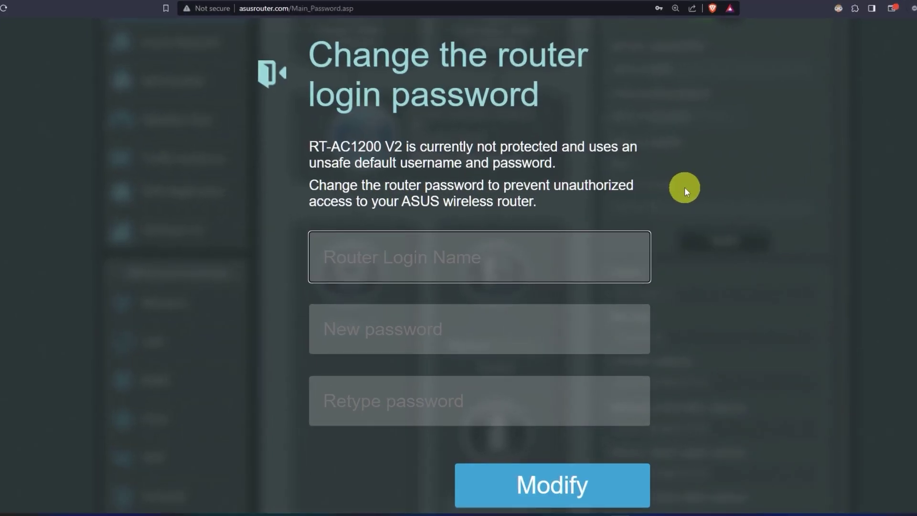
Set the router login name to 'asus' with a new confirmed password, then start Quick Internet Setup.
type("asus")
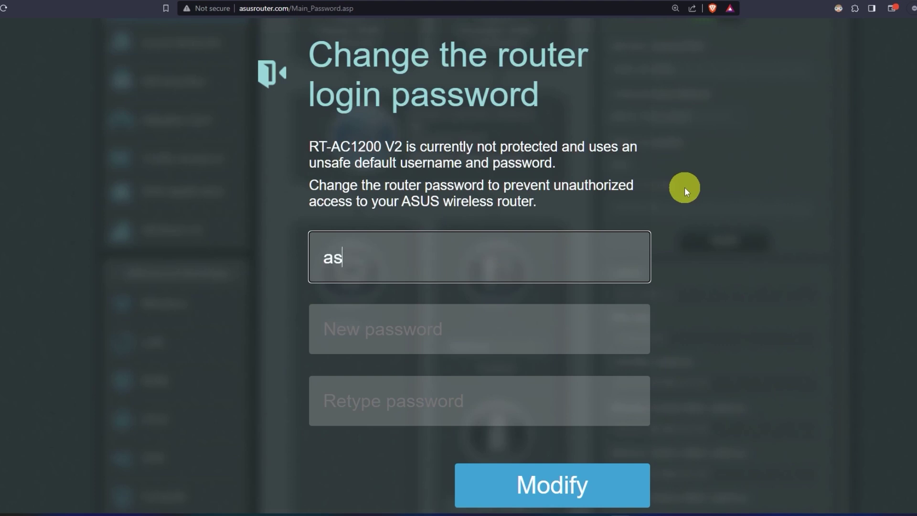
left_click(497, 325)
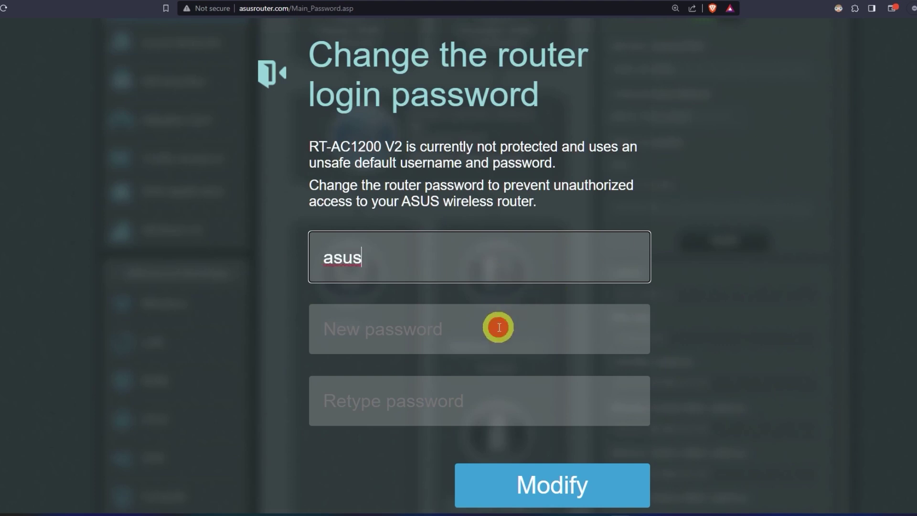
type("•••••••••••")
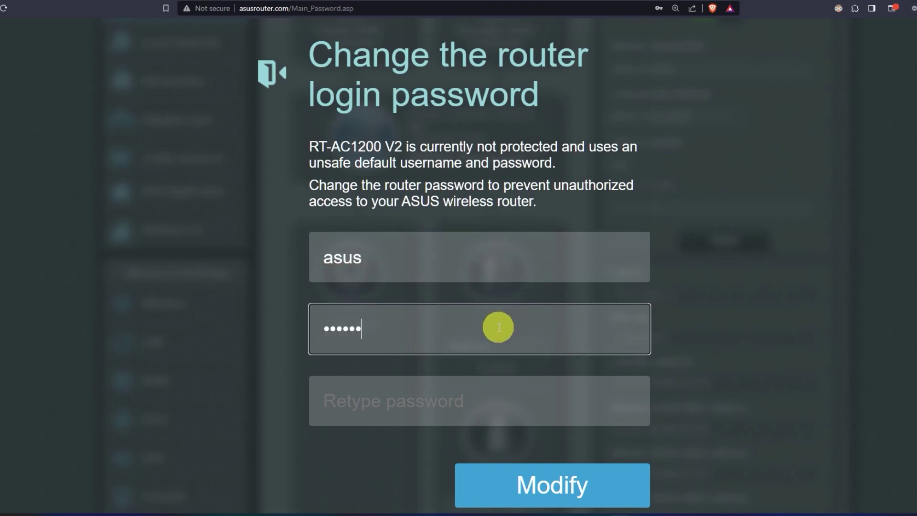
left_click(496, 406)
type("••••••••")
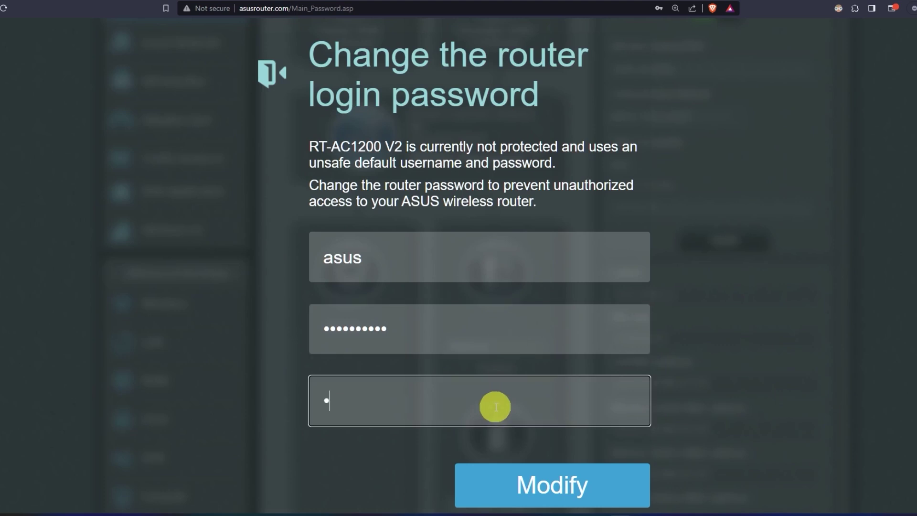
type("••")
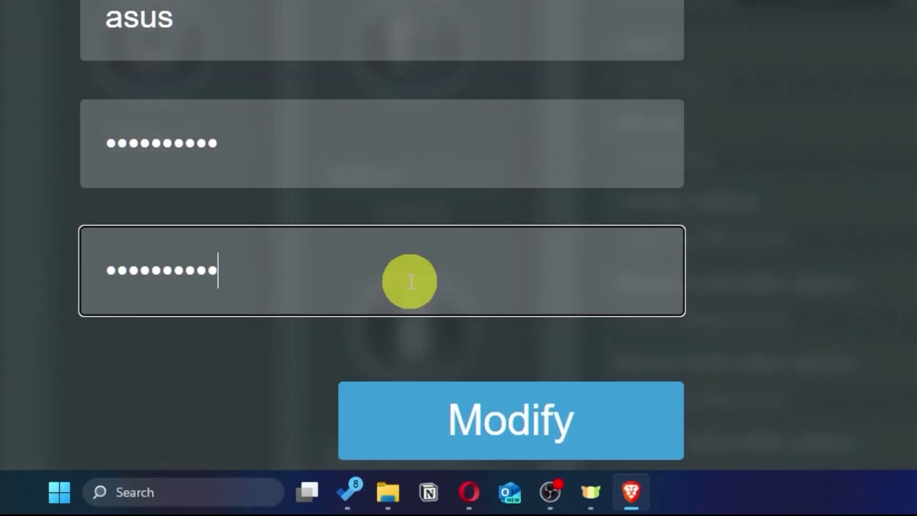
left_click(586, 430)
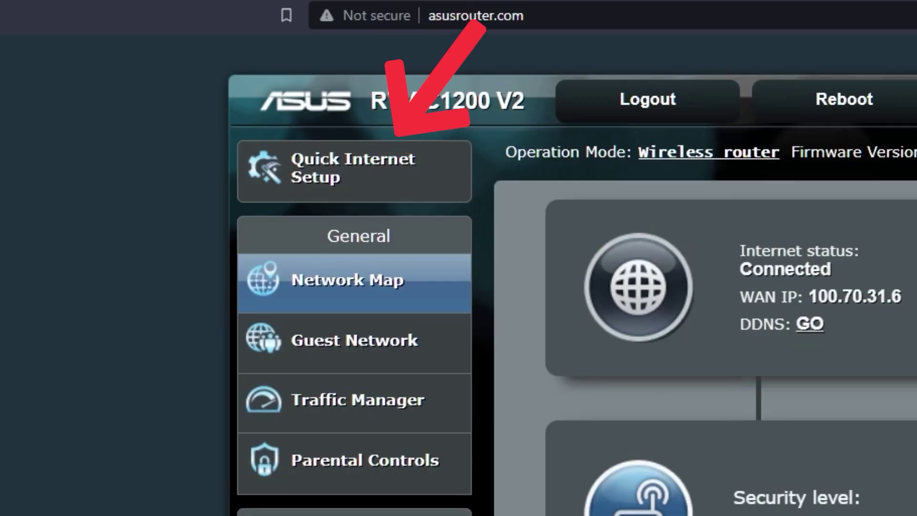
left_click(410, 191)
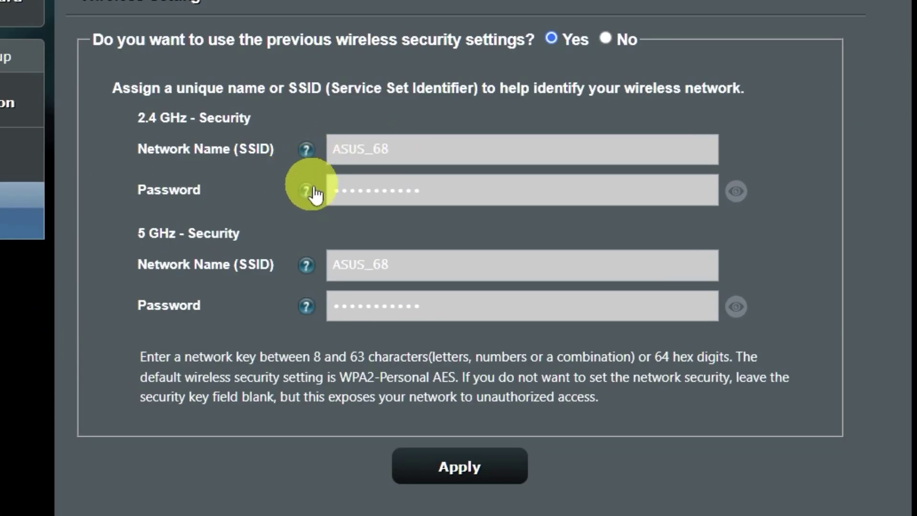
Choose new wireless security instead of the previous settings and enter a new 2.4 GHz Wi-Fi password.
left_click(742, 309)
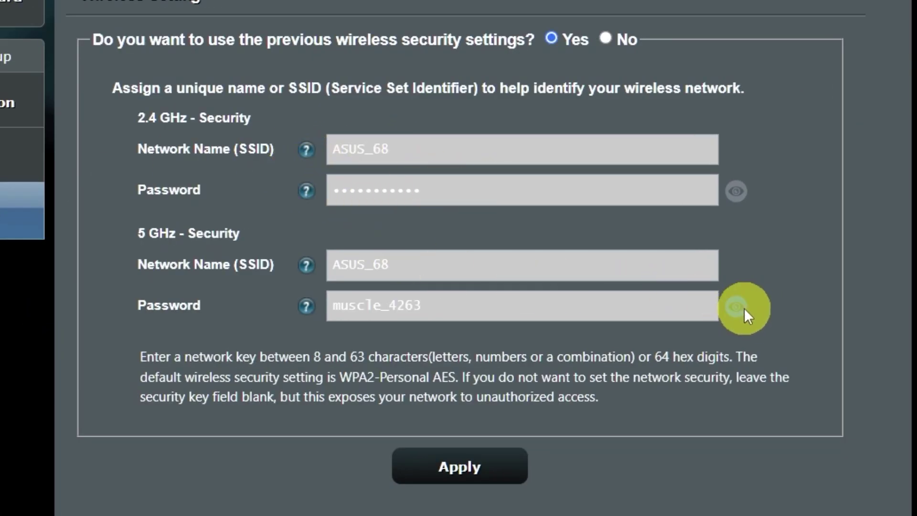
left_click(734, 193)
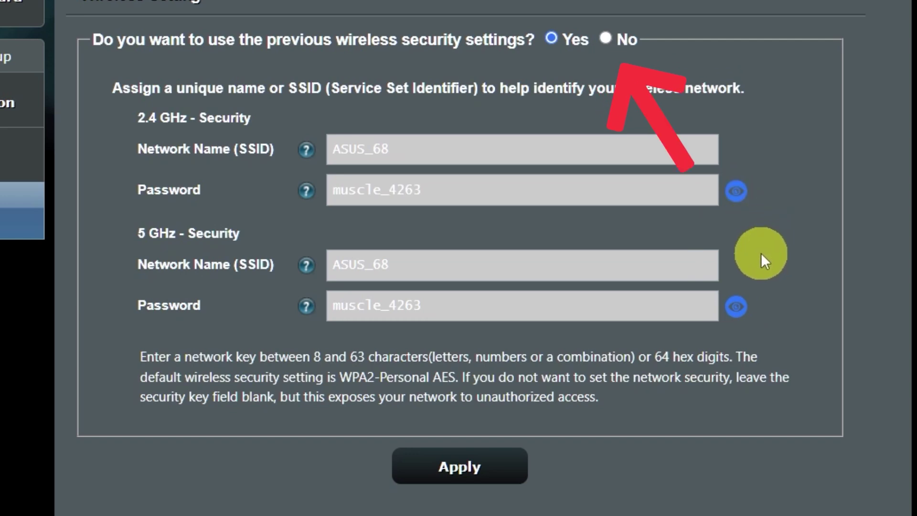
left_click(605, 39)
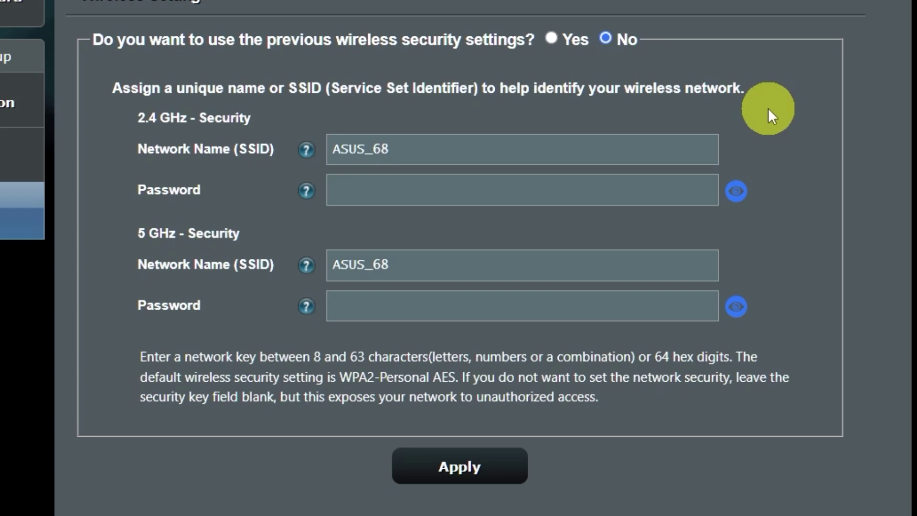
left_click(546, 193)
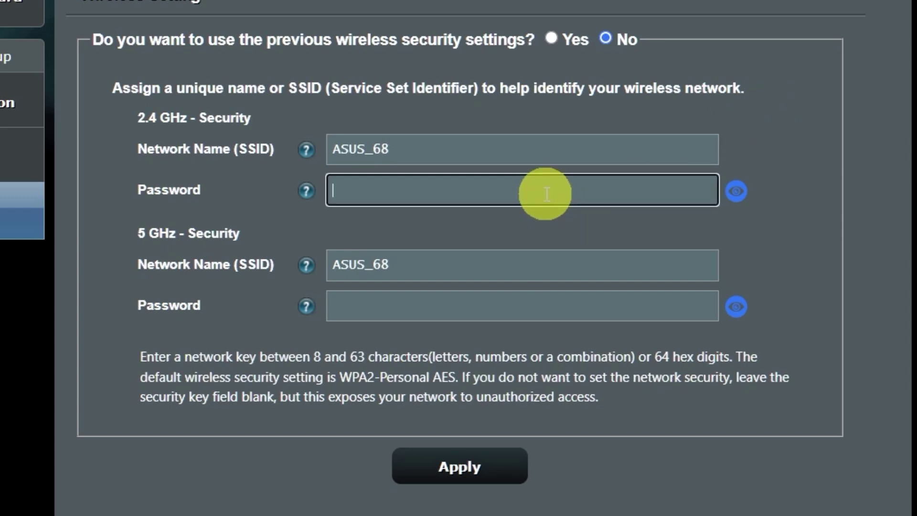
type("123456789")
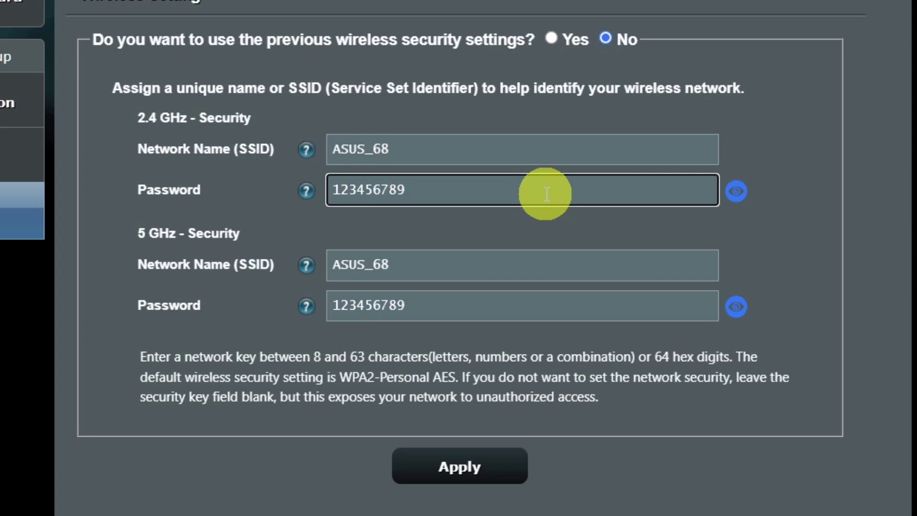
Apply the new Wi-Fi settings, accept the weak-password warning, and complete the wizard.
left_click(479, 464)
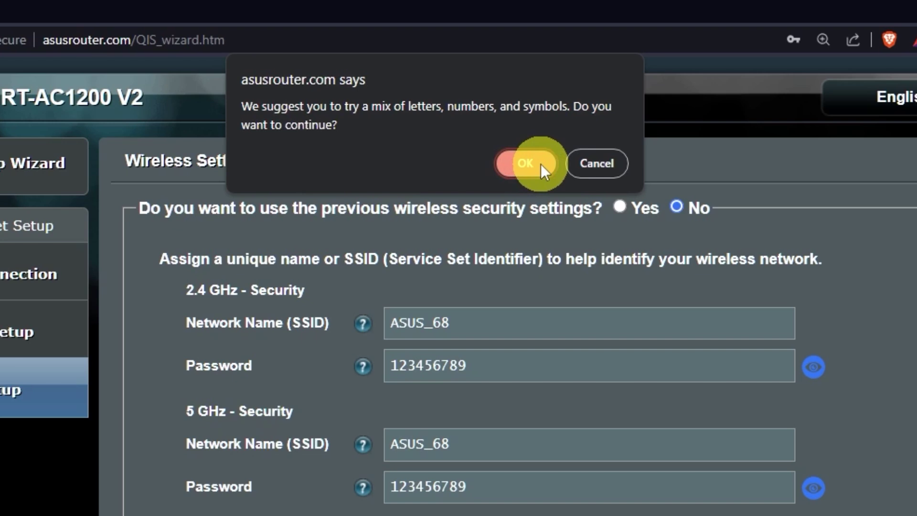
left_click(541, 164)
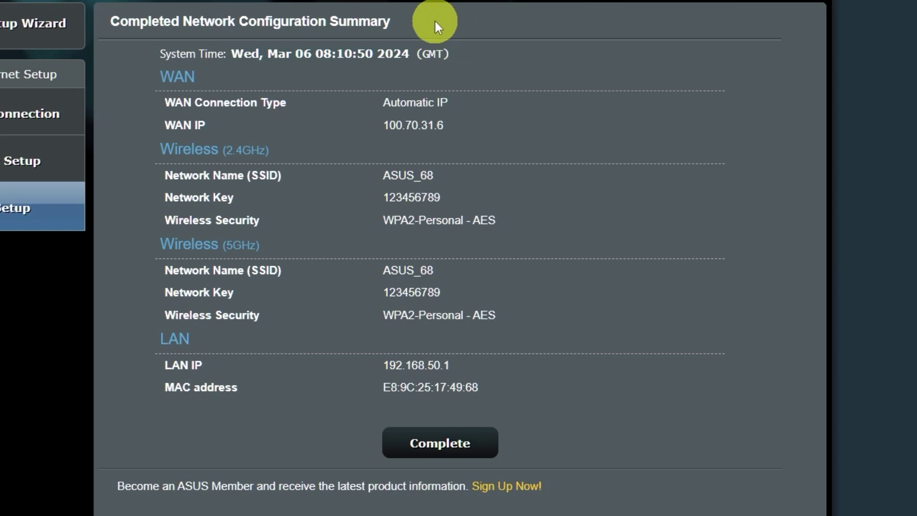
left_click(454, 442)
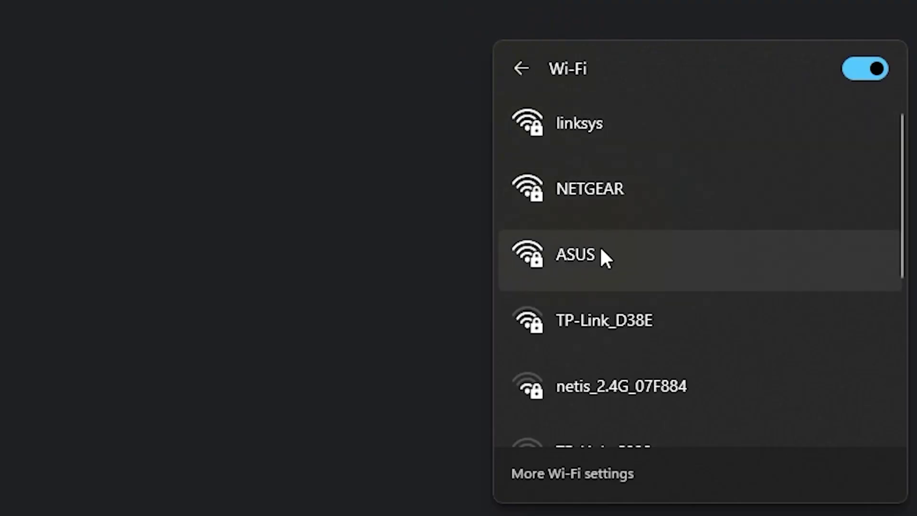
Connect Windows to the ASUS network using the new network security key.
left_click(599, 249)
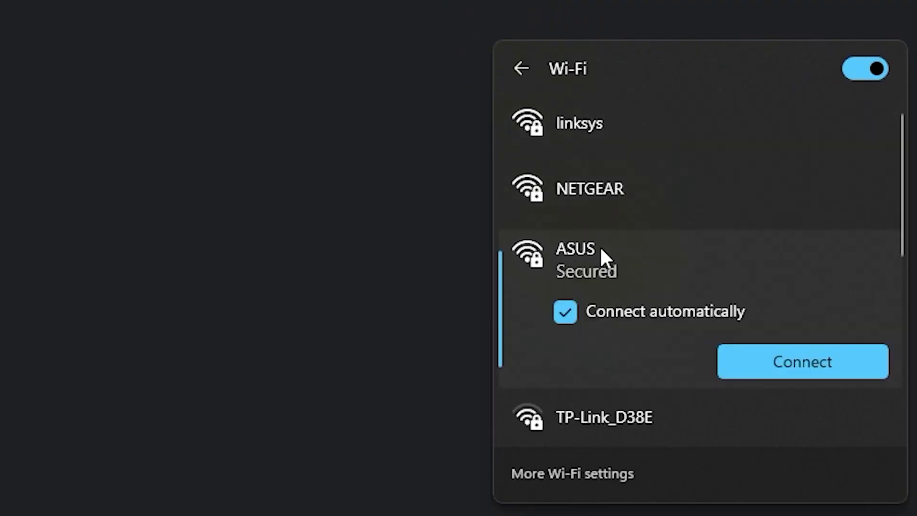
left_click(766, 356)
type("***")
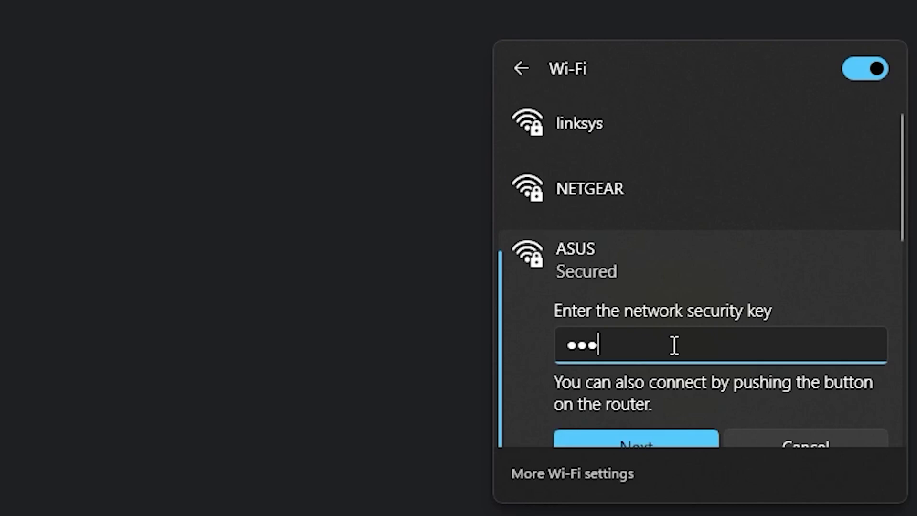
type("******")
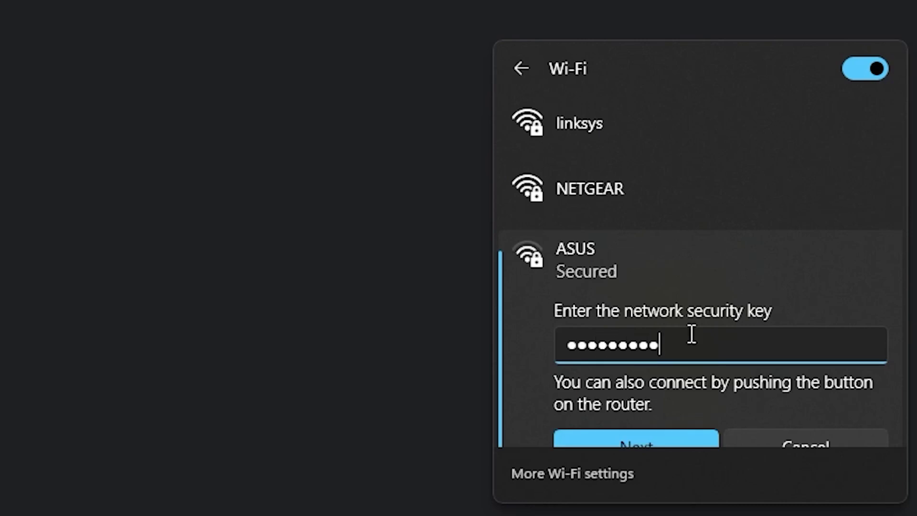
left_click(653, 438)
left_click(347, 177)
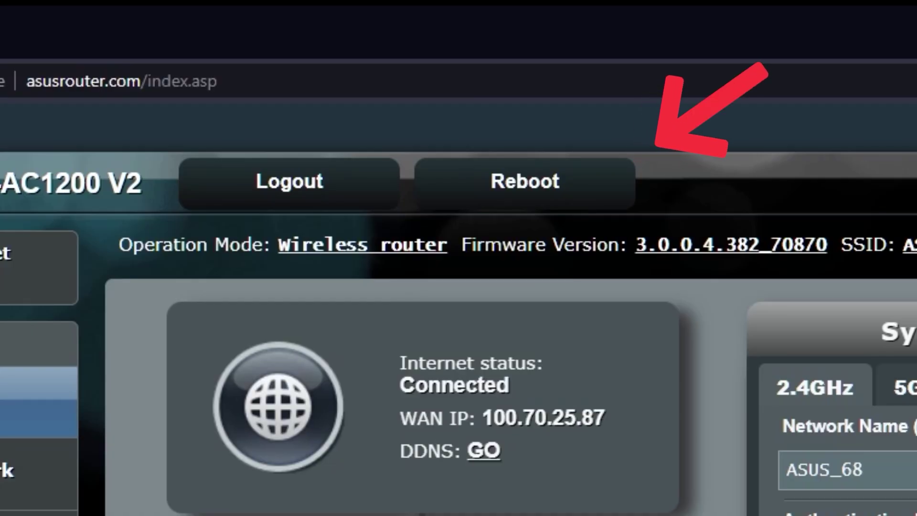
Reboot the router and confirm the restart.
left_click(559, 191)
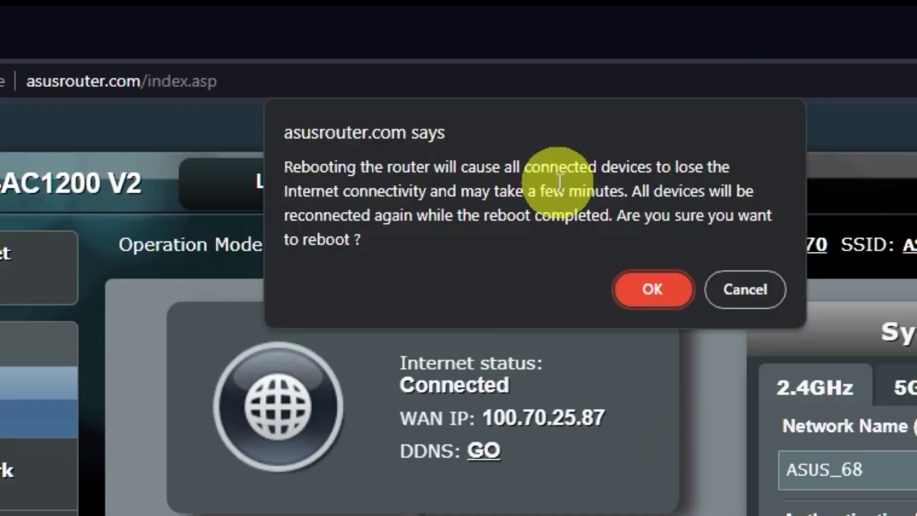
left_click(654, 289)
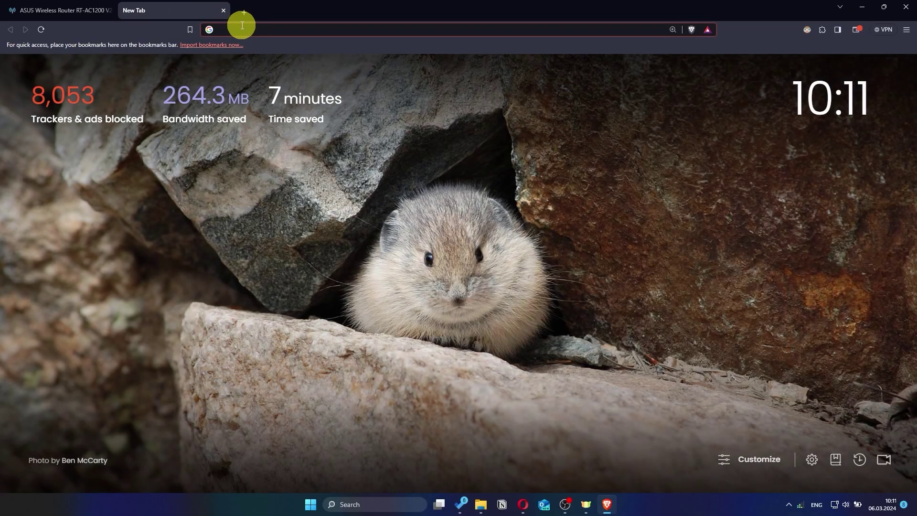
Search for 'gg' from a new Brave tab to test internet access.
type("gg")
key("Return")
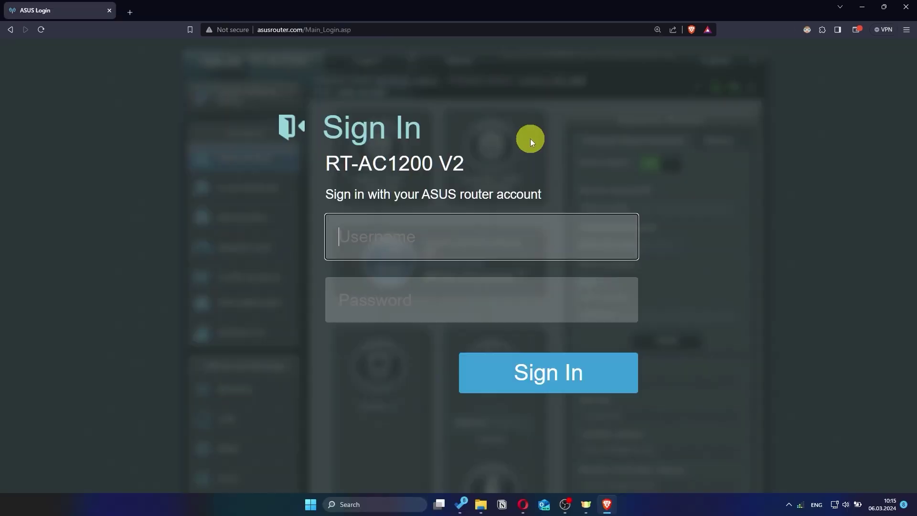
Sign back in to the router as 'asus' with the new admin password.
type("asus")
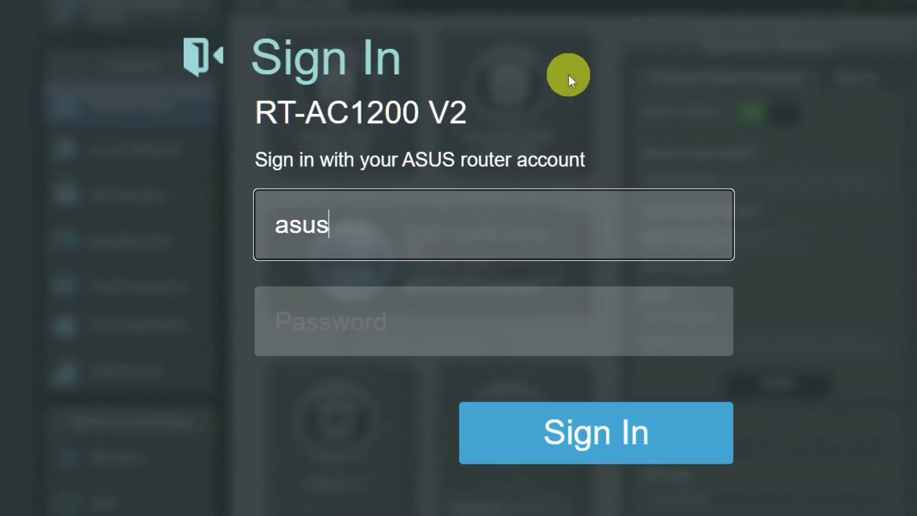
left_click(486, 323)
type("a")
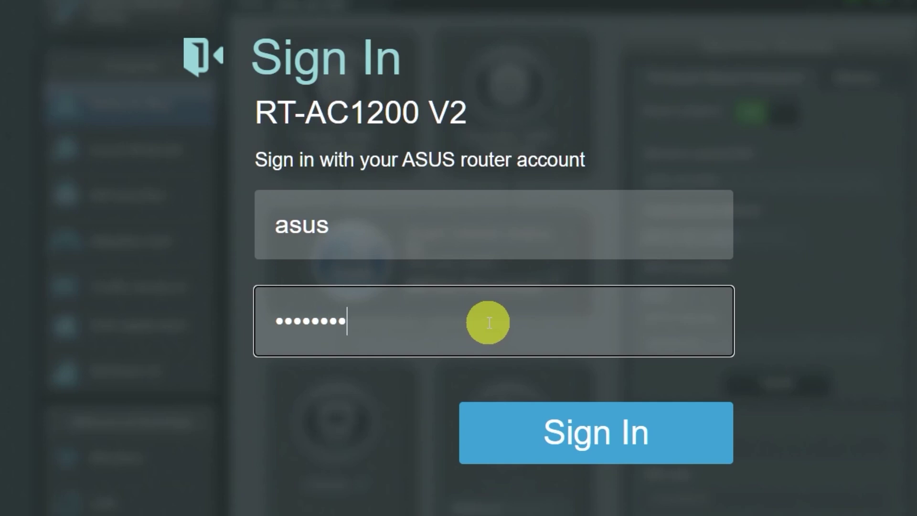
left_click(578, 436)
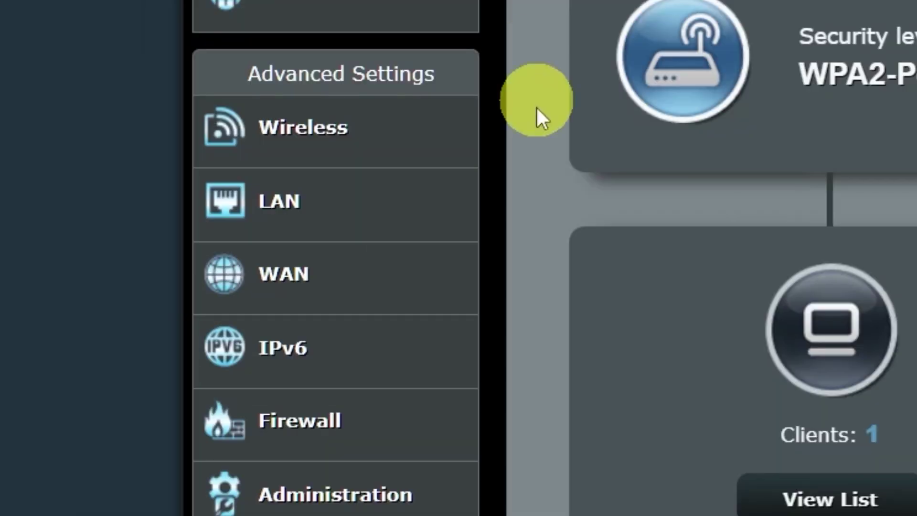
Clone MAC address 9c:2d:cd:30:46:d9 in the WAN settings' ISP requirements and apply it.
left_click(377, 282)
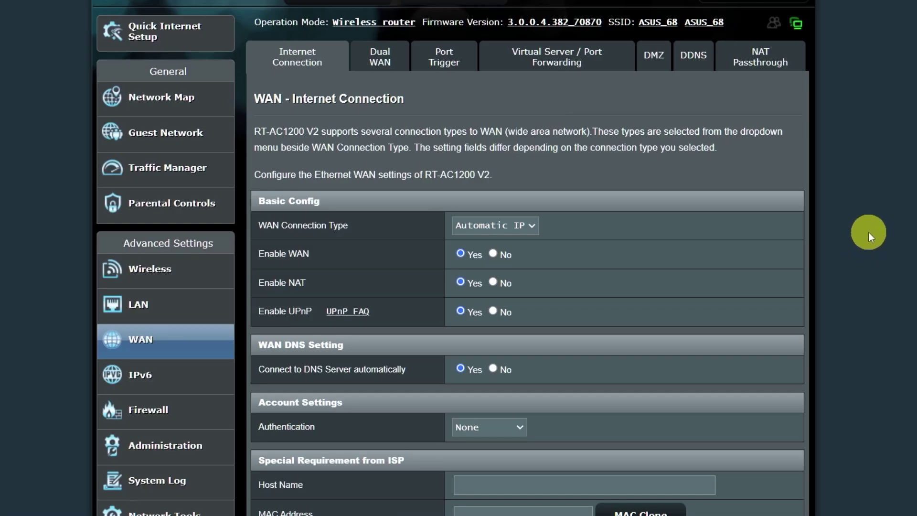
scroll(868, 232, "down", 1)
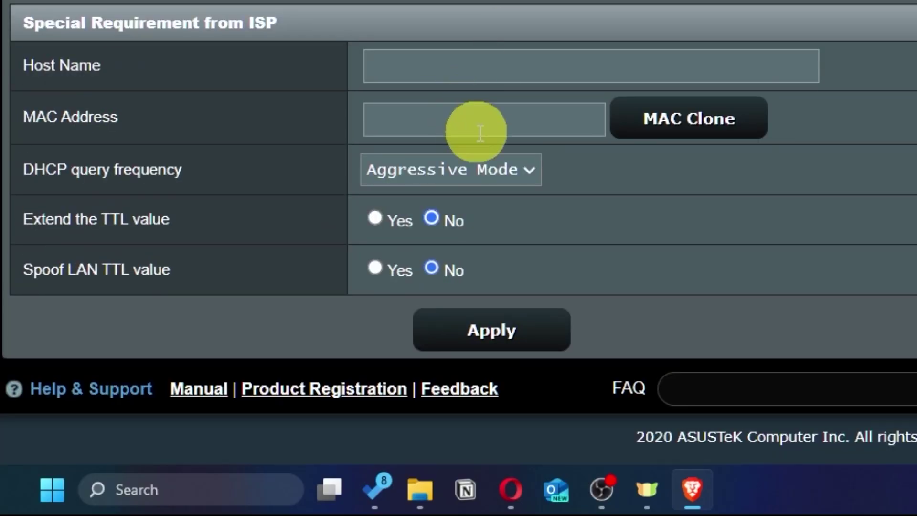
left_click(744, 134)
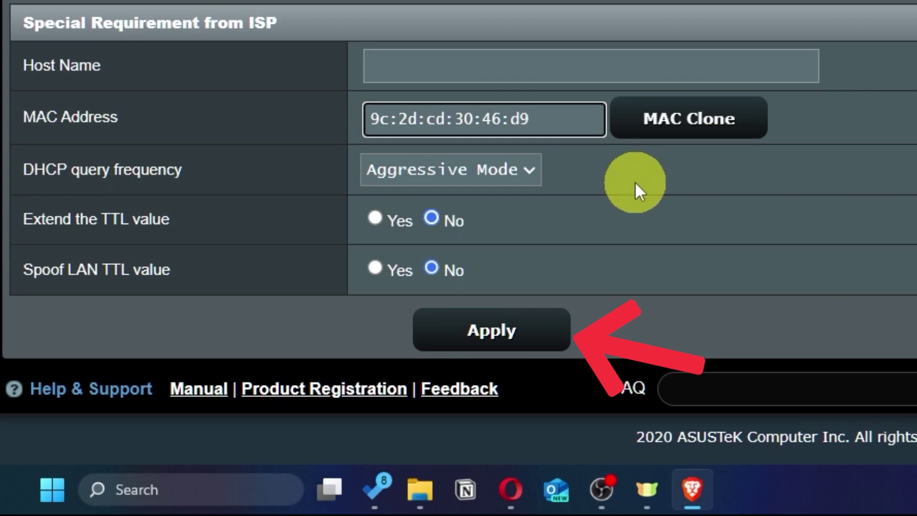
left_click(529, 338)
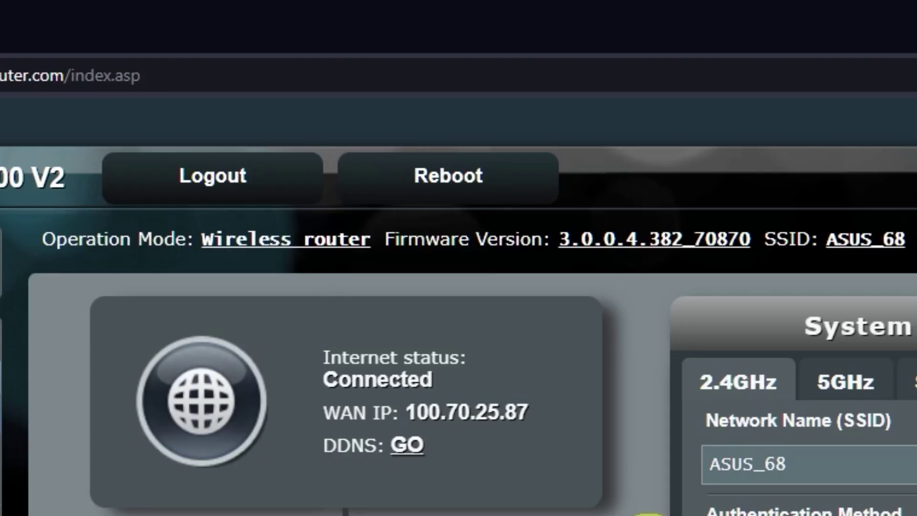
Reboot the router from the Network Map page and confirm the restart.
left_click(483, 178)
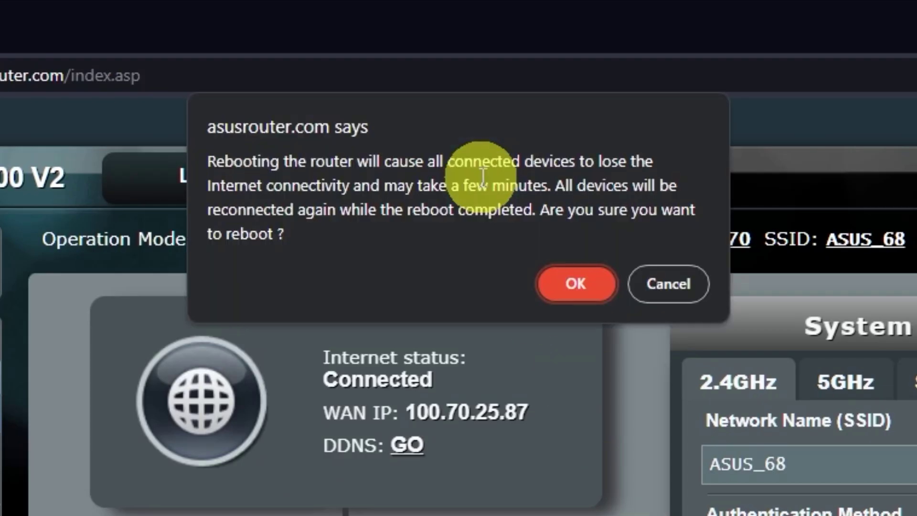
left_click(579, 285)
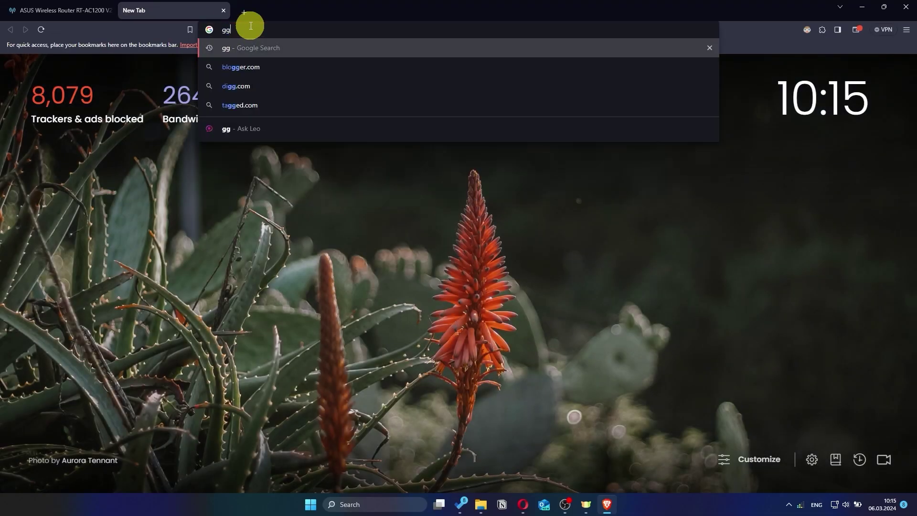
Search for 'gg' in a new Brave tab to verify the internet connection works.
key("Return")
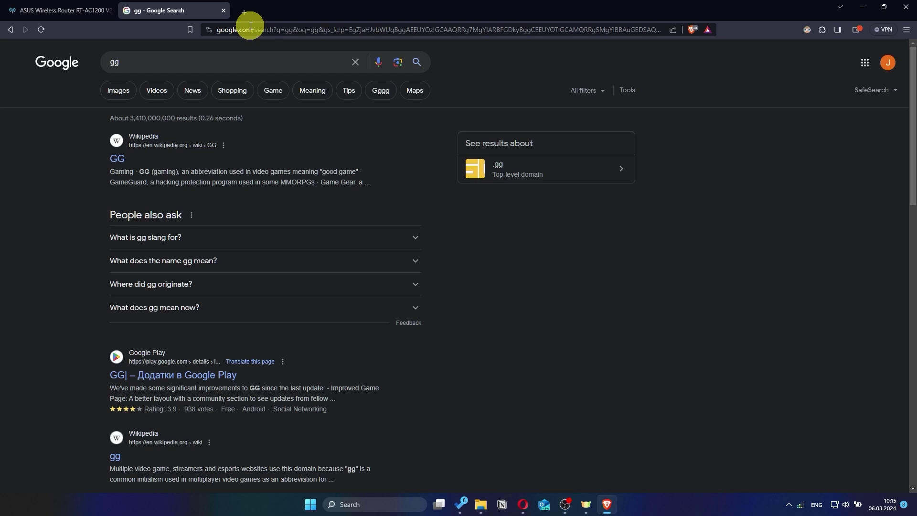